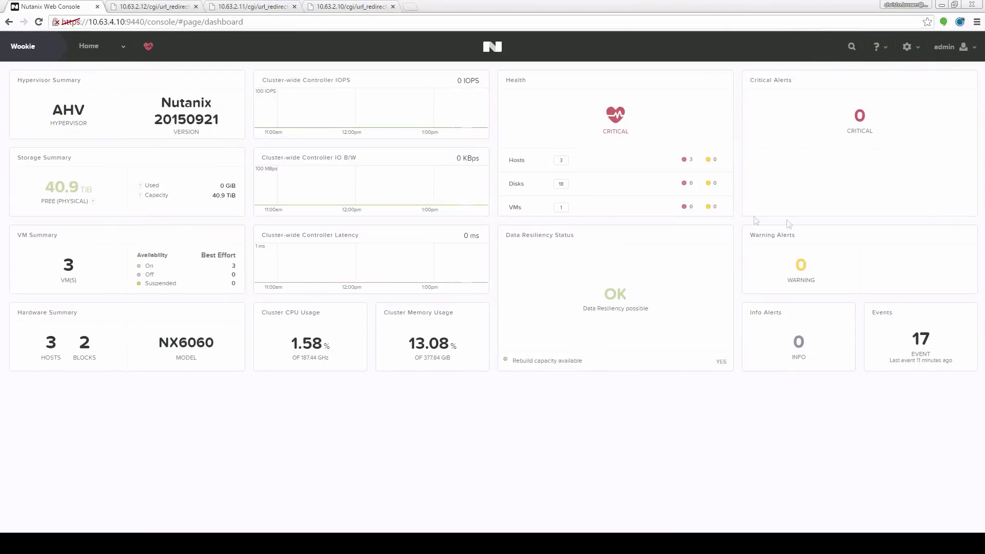
- Switch from the dashboard to the VM section's table view and start a new VM
click(86, 51)
click(76, 101)
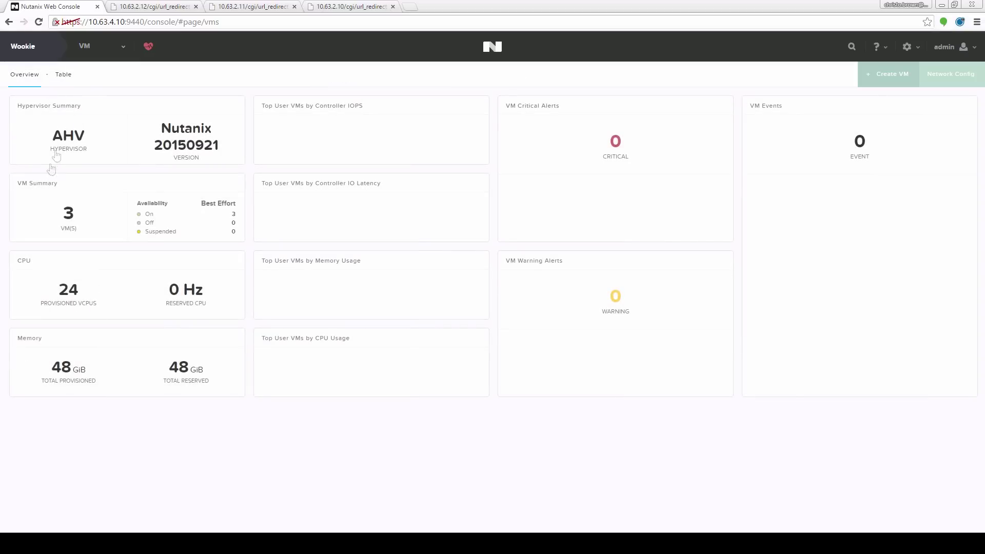
click(64, 76)
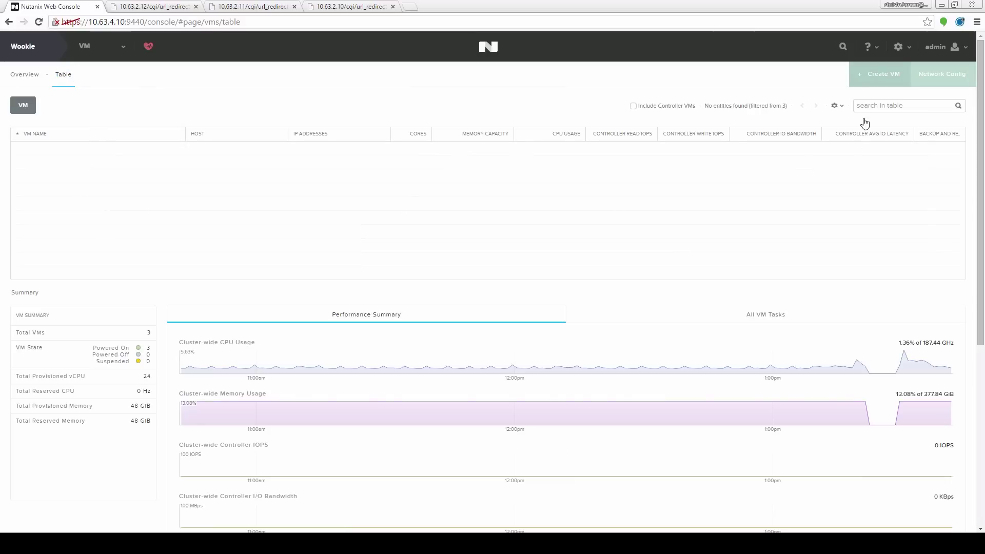
click(871, 75)
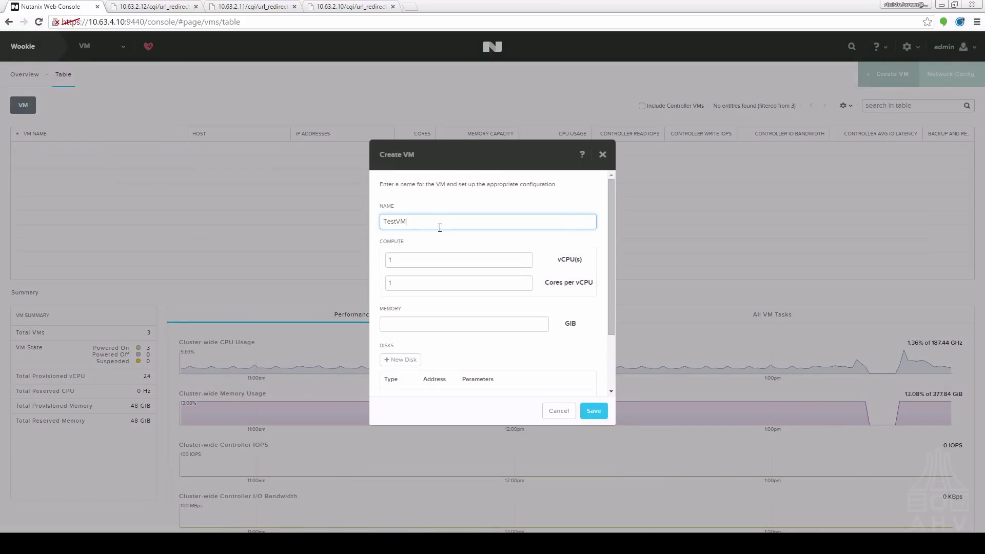
- Give TestVM 2 cores per vCPU and 2 GiB of memory
scroll(523, 239, down, 2)
scroll(523, 239, up, 2)
drag(545, 282, 588, 282)
click(587, 281)
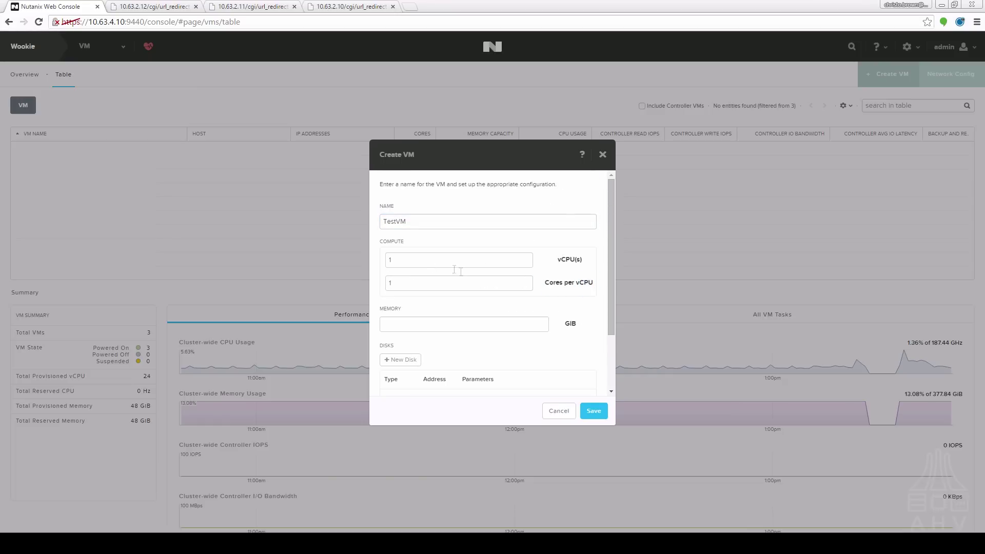
click(426, 285)
key(BackSpace)
text(2)
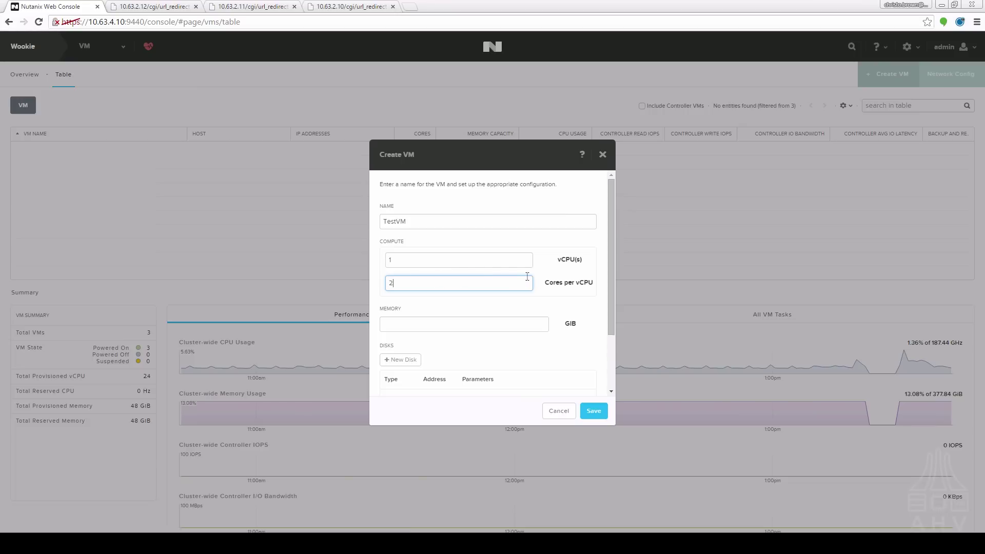
scroll(487, 286, down, 1)
click(481, 273)
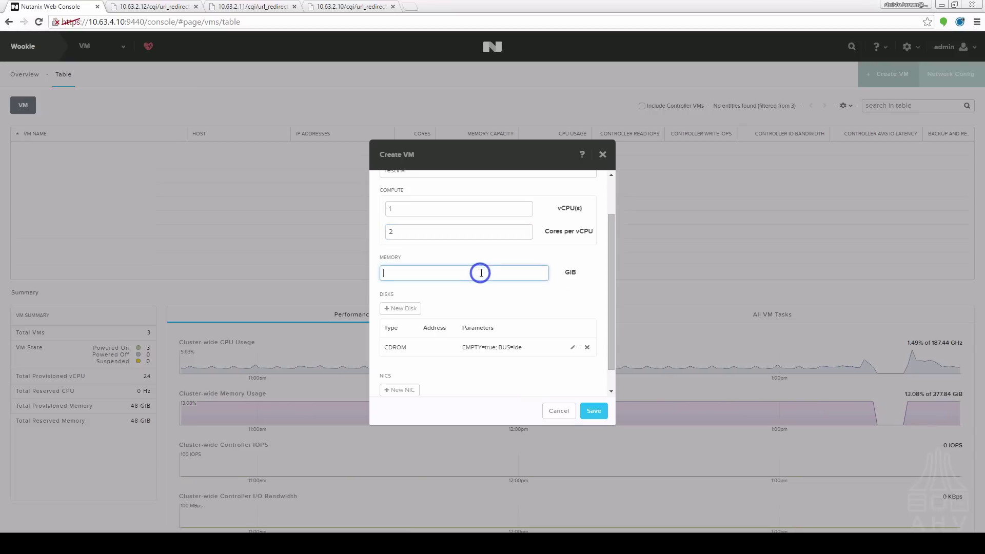
scroll(483, 275, down, 1)
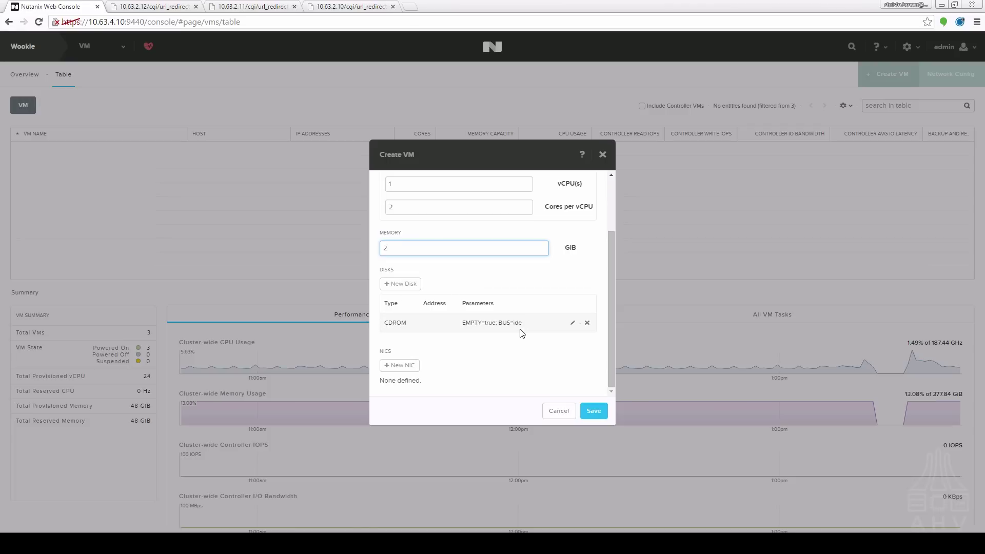
- Add a 40 GiB SCSI disk allocated on container default-container-11841
click(404, 284)
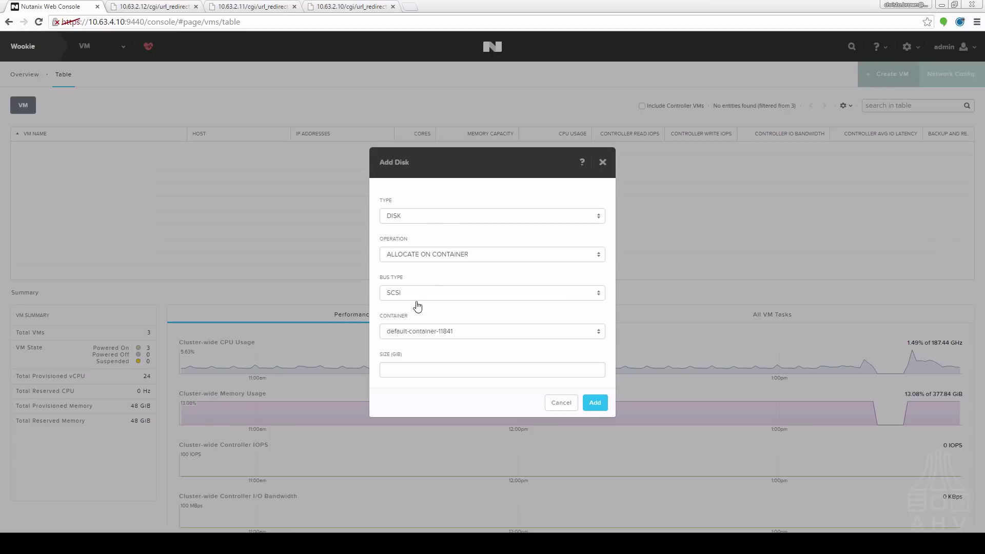
click(458, 294)
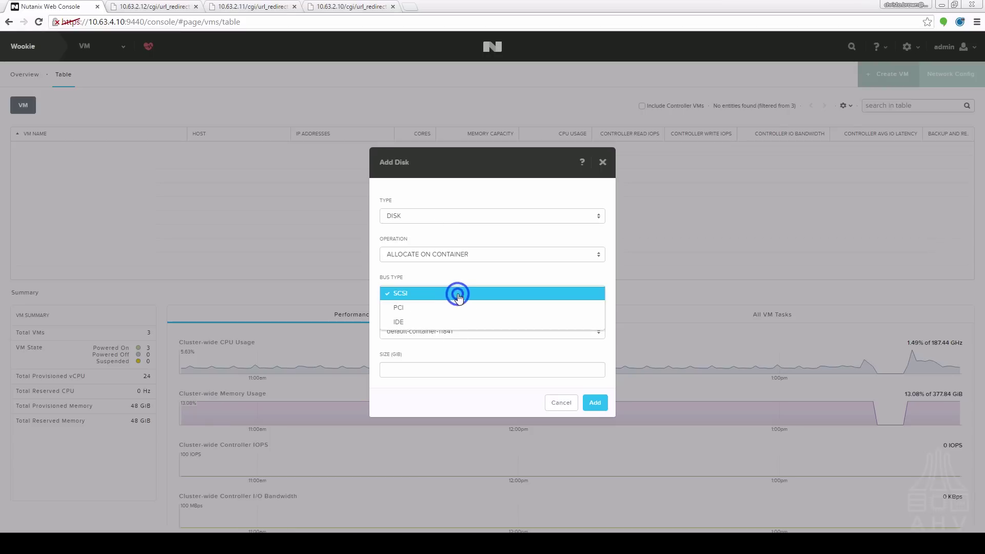
click(458, 291)
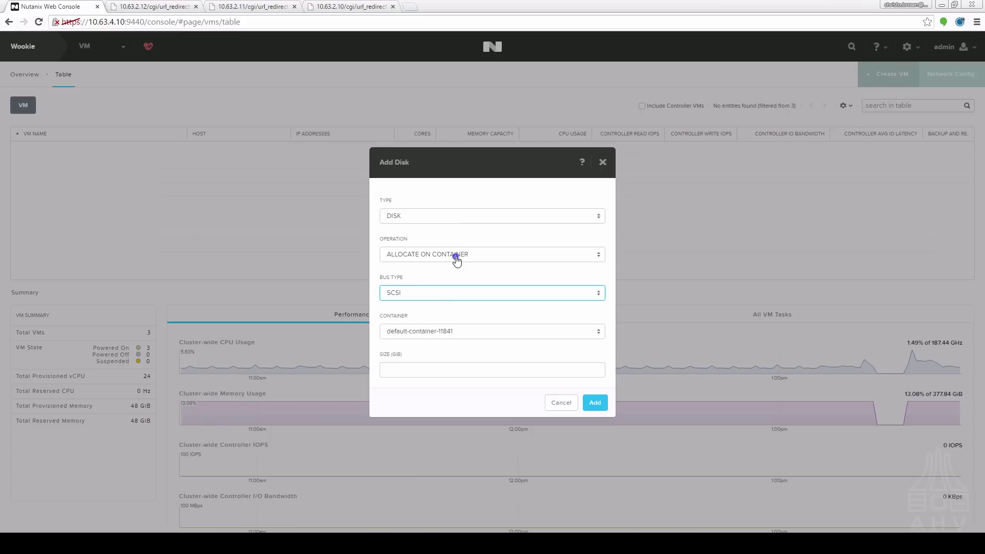
click(456, 260)
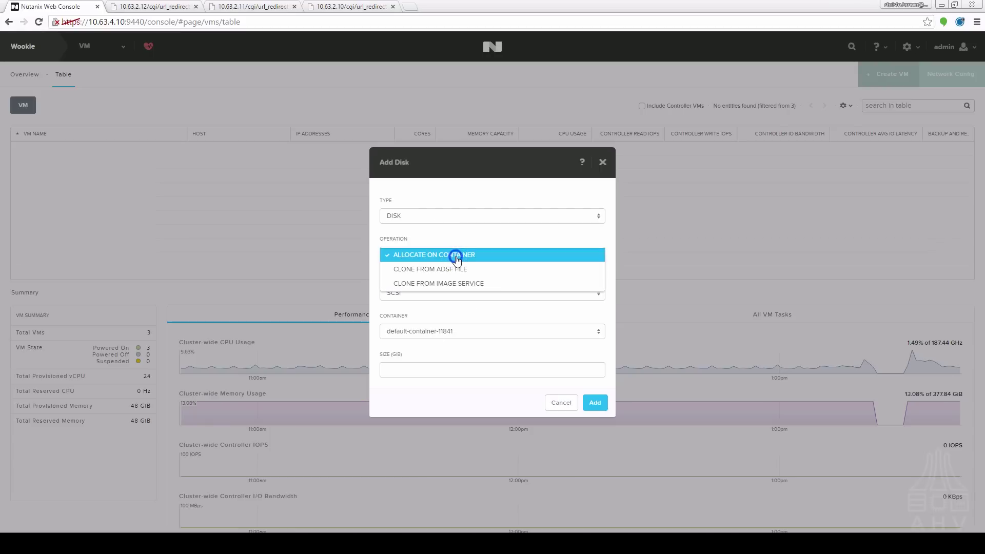
click(457, 255)
click(419, 370)
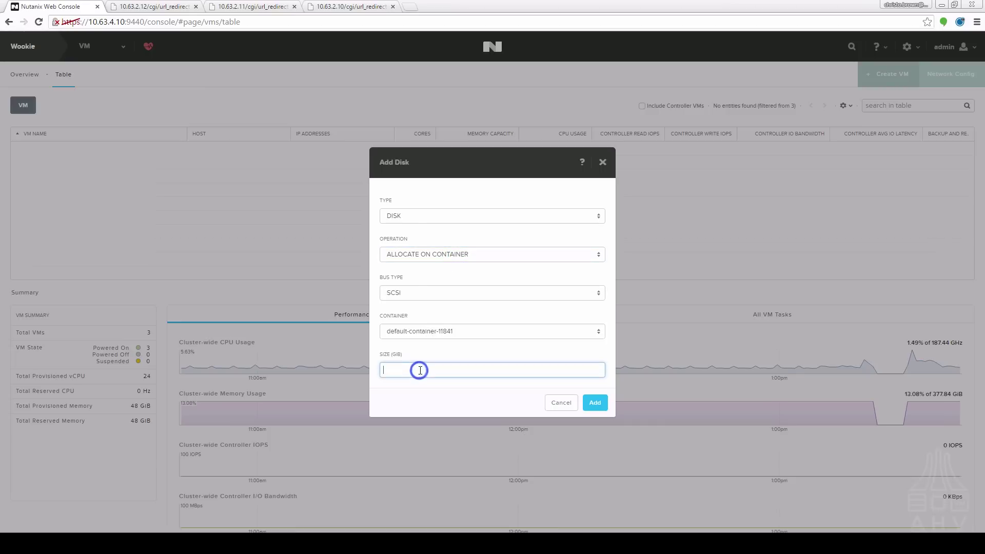
text(40)
click(595, 405)
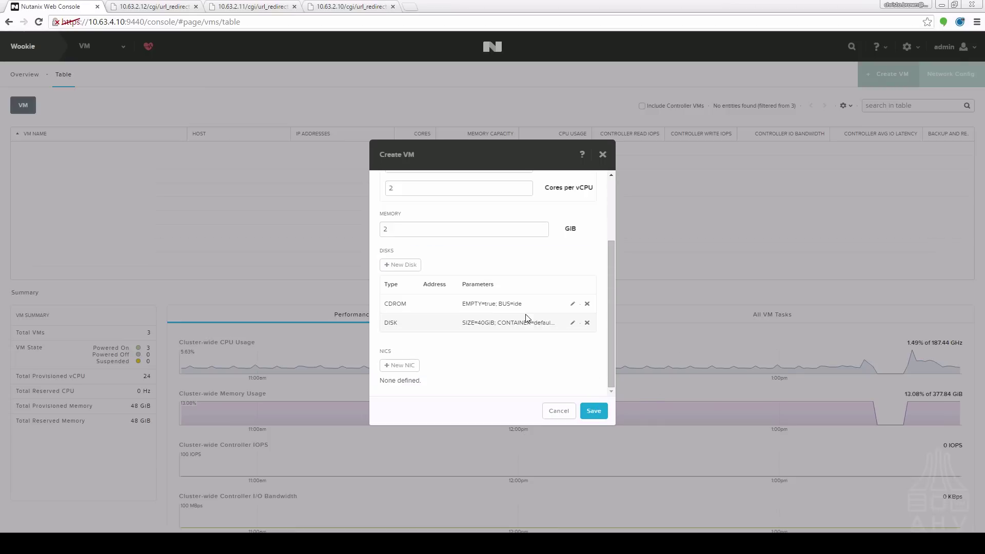
- Set the CD-ROM to Clone from Image Service and begin creating a new image
click(573, 304)
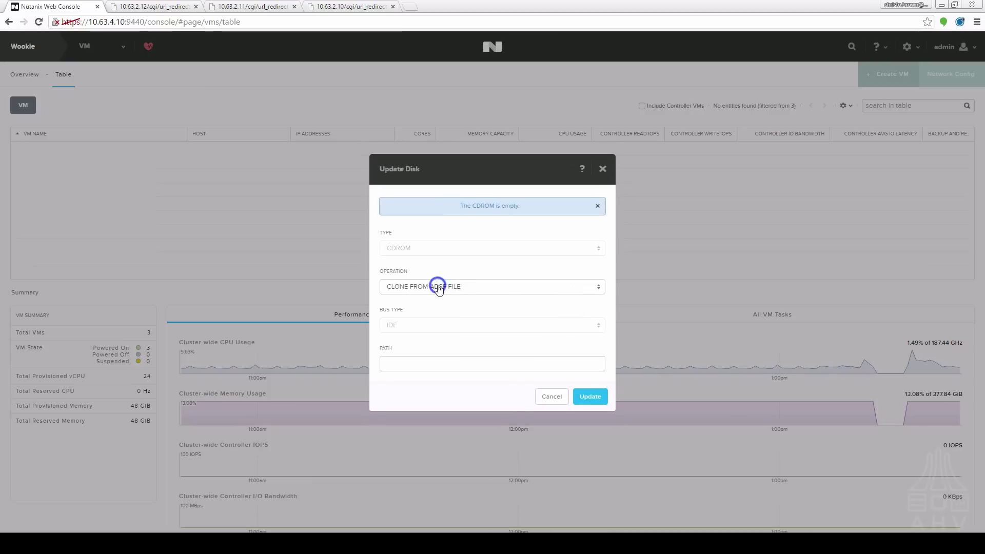
click(438, 286)
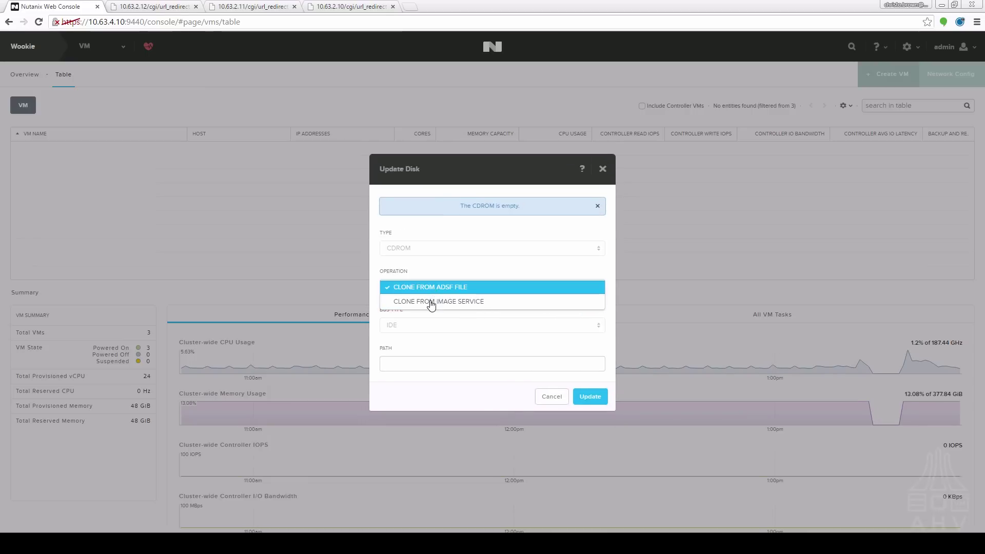
click(431, 302)
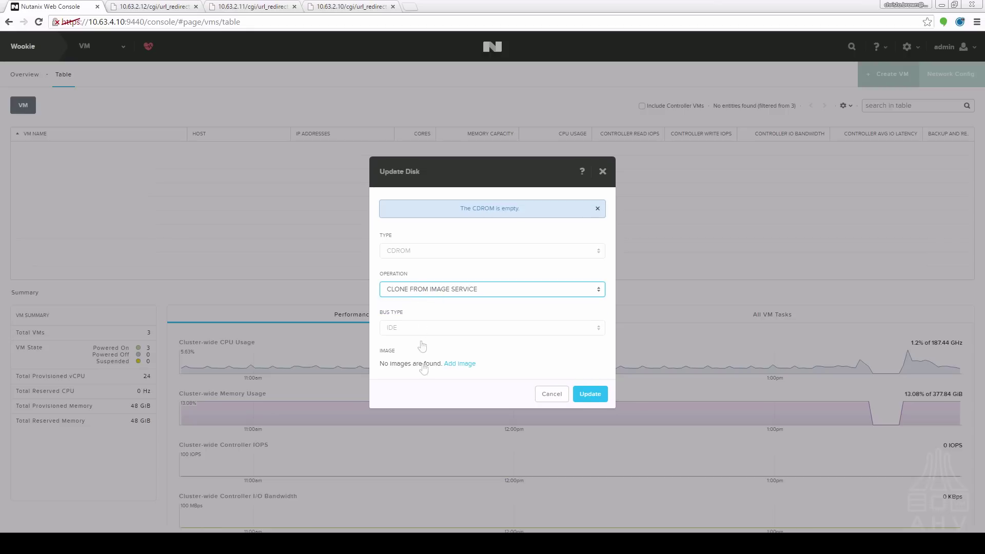
click(458, 364)
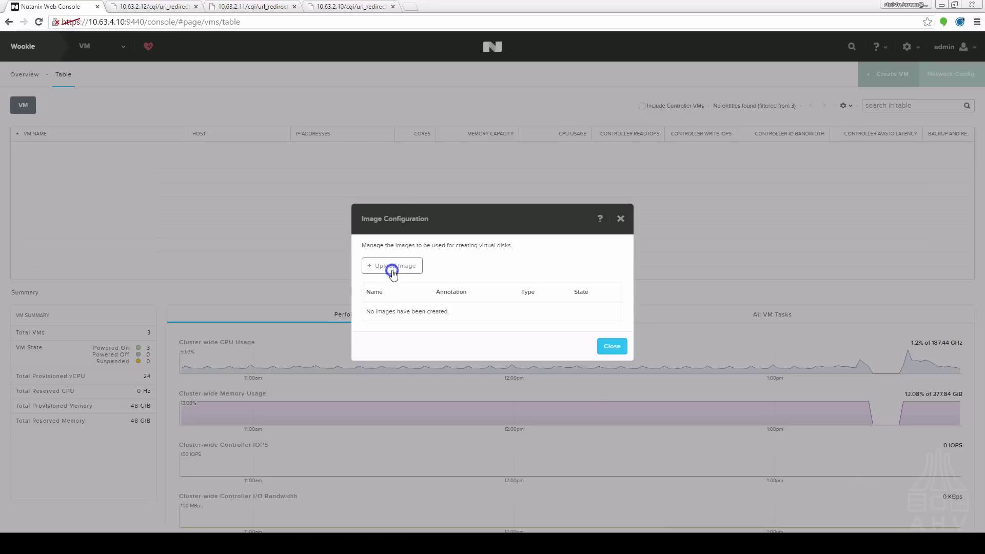
click(392, 272)
- Name the new image Centos6.5 and set its type to ISO
click(403, 205)
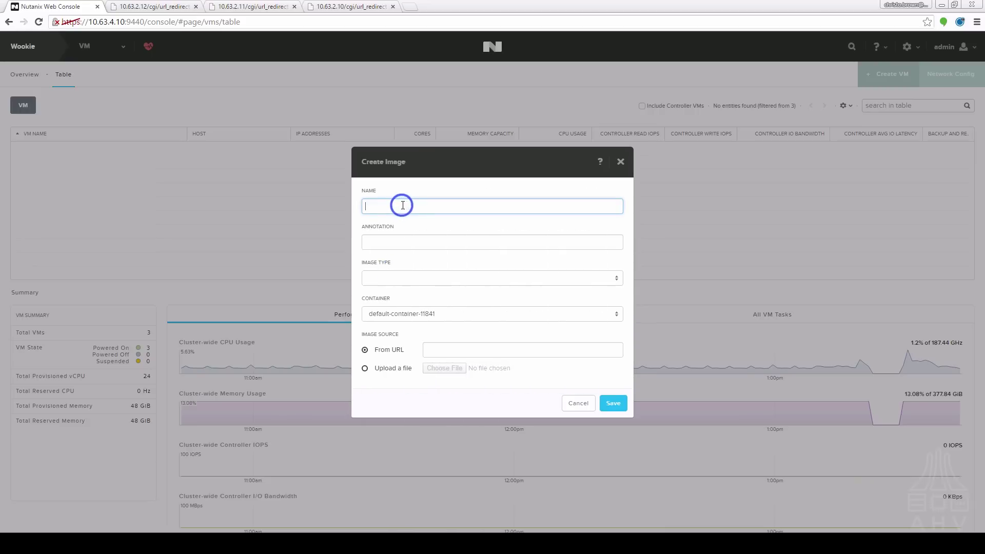
text(Centos6.5)
click(381, 277)
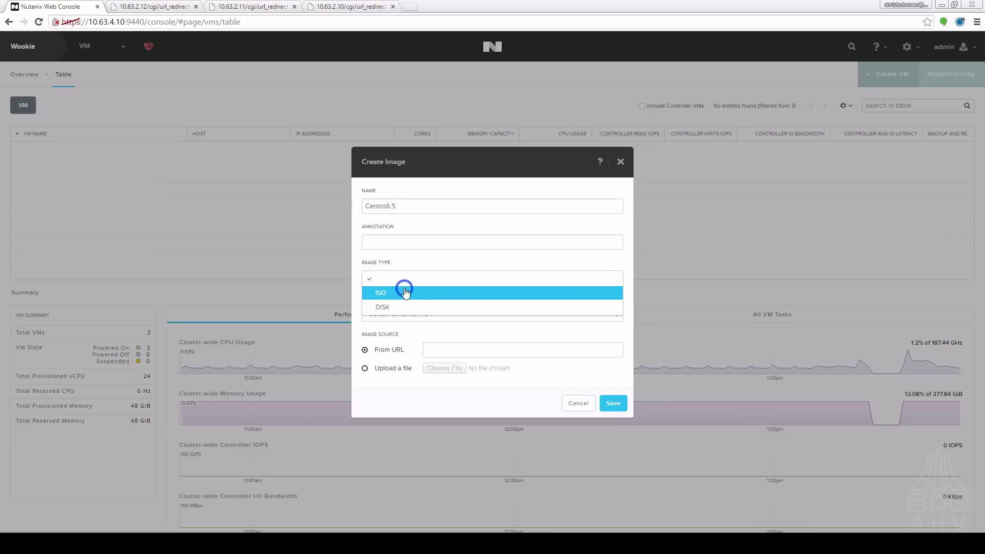
click(405, 291)
- Upload CentOS-6.5-x86_64-LiveCD.iso from the Linux > CentOS folder and save the image
click(366, 369)
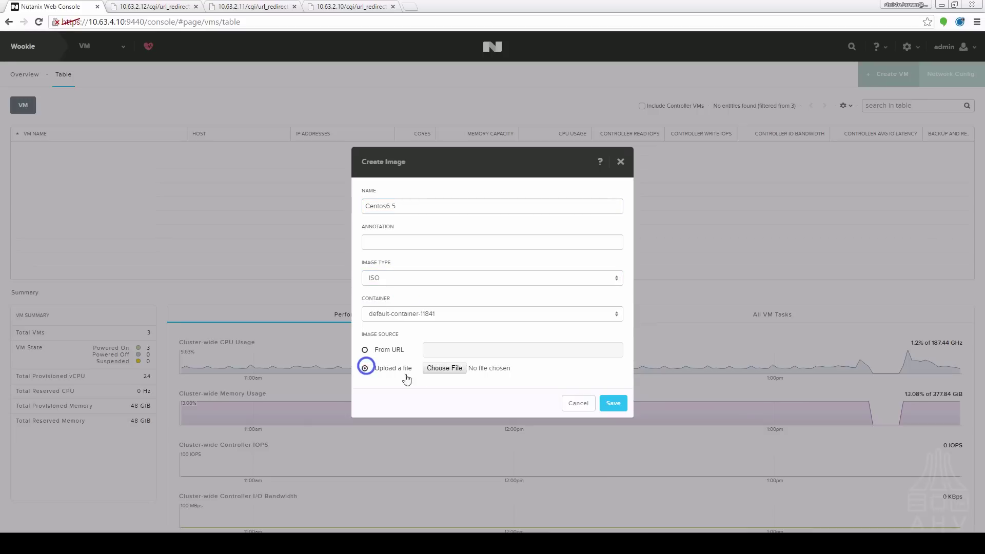
click(438, 369)
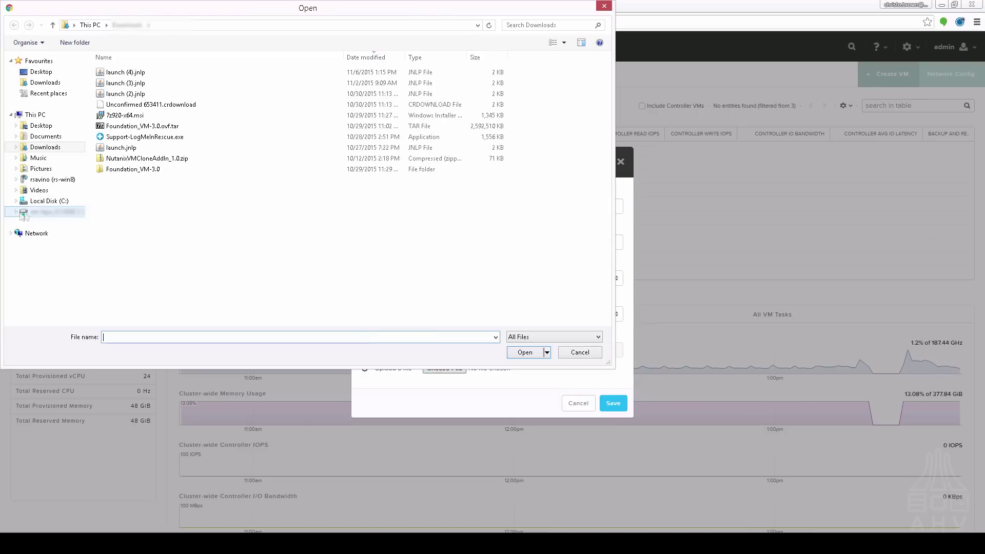
click(33, 211)
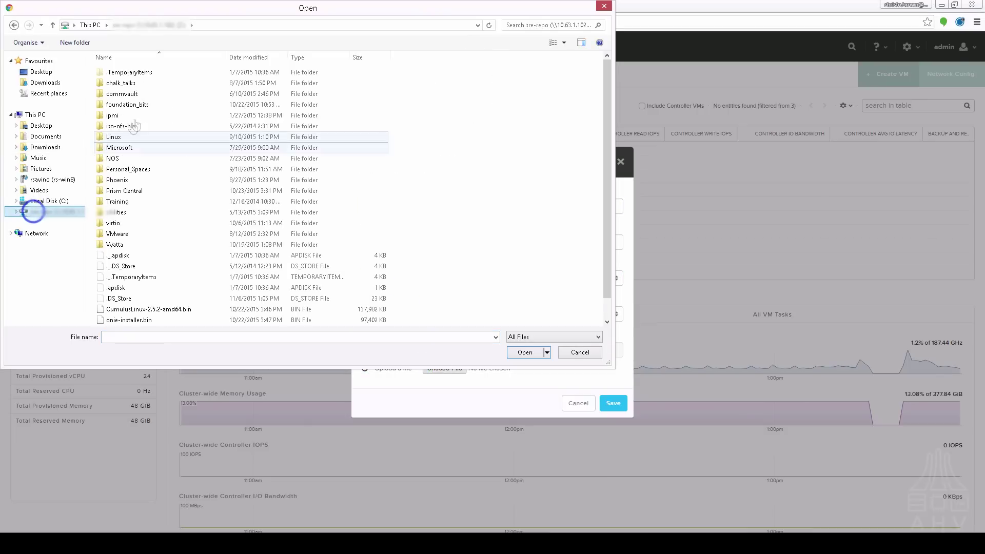
double_click(113, 136)
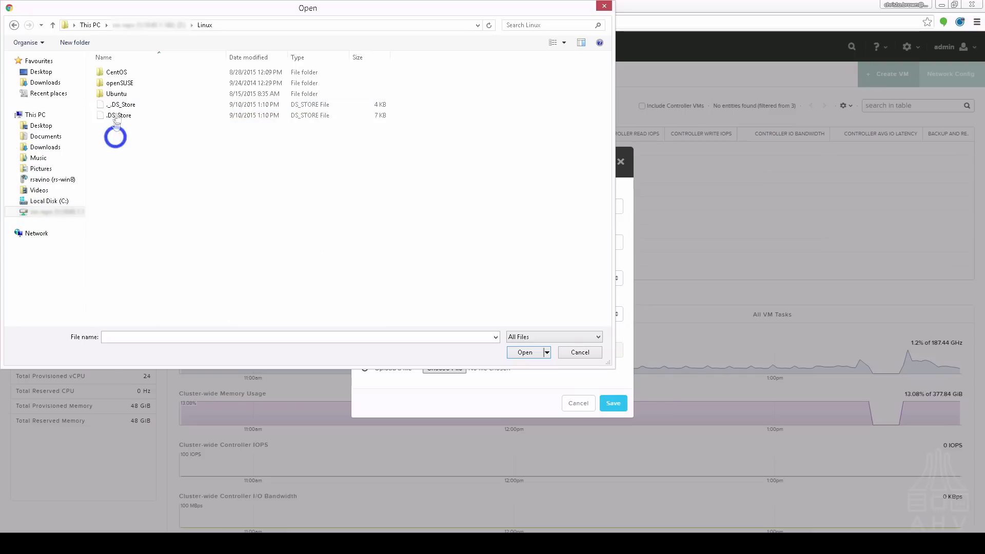
double_click(118, 72)
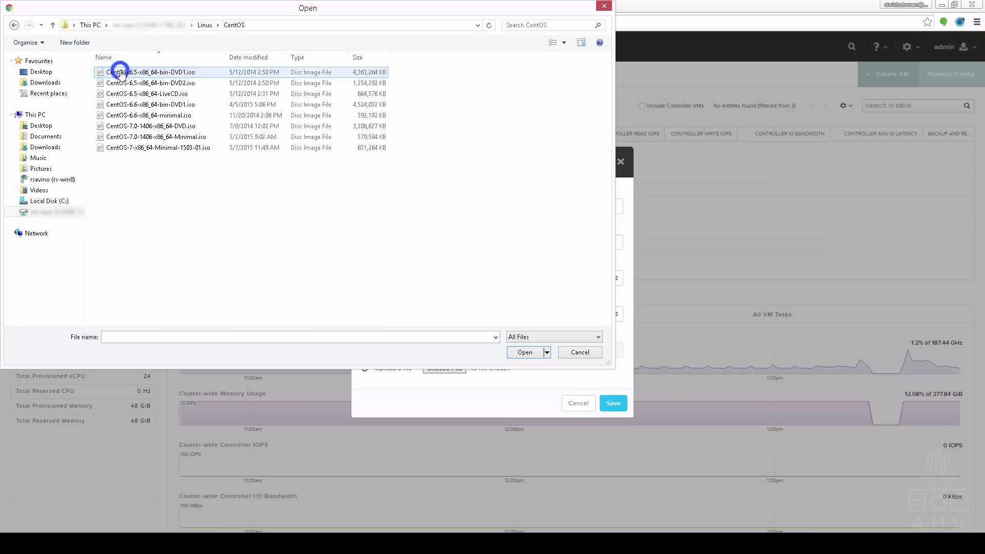
double_click(190, 93)
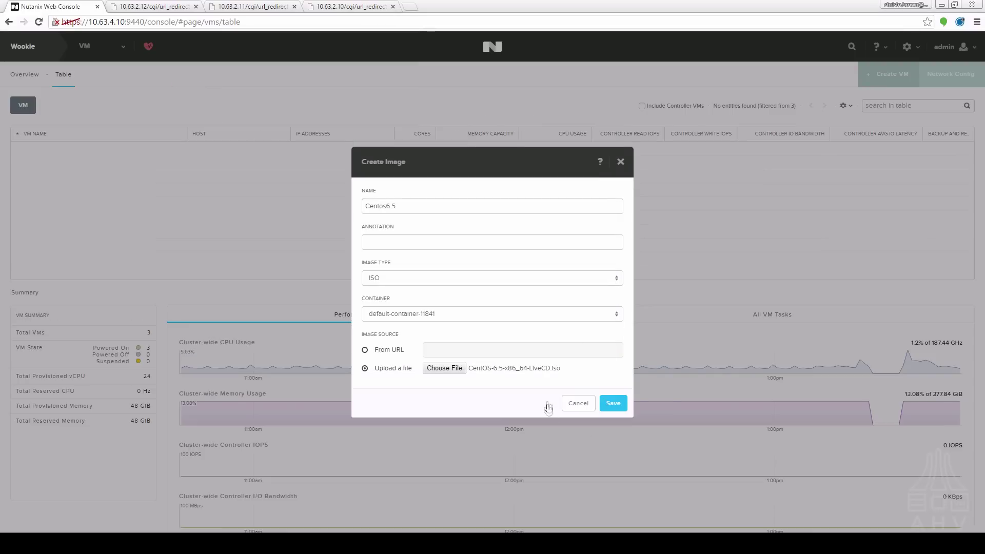
click(612, 403)
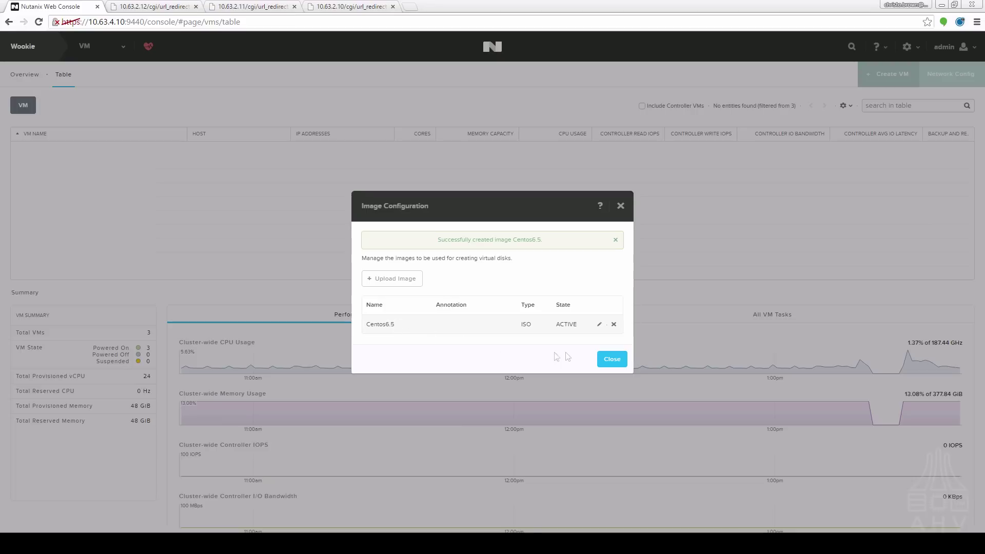
click(612, 359)
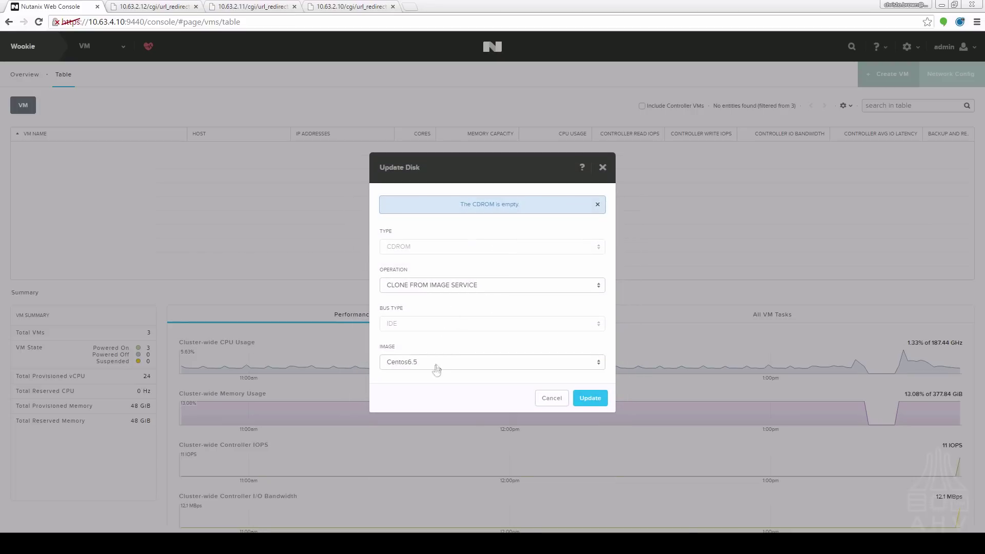
- Load the Centos6.5 image into the CD-ROM and begin adding a network adapter
click(590, 399)
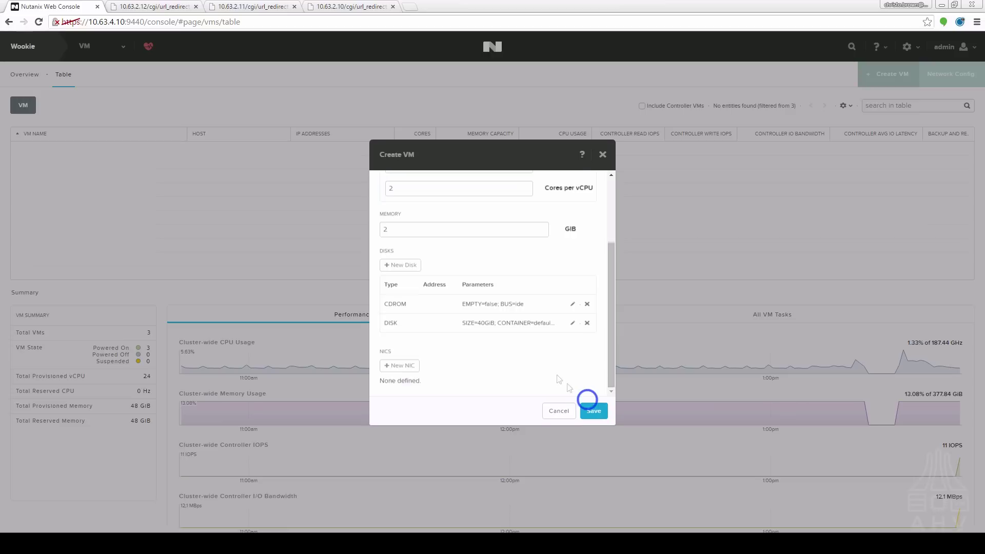
click(395, 366)
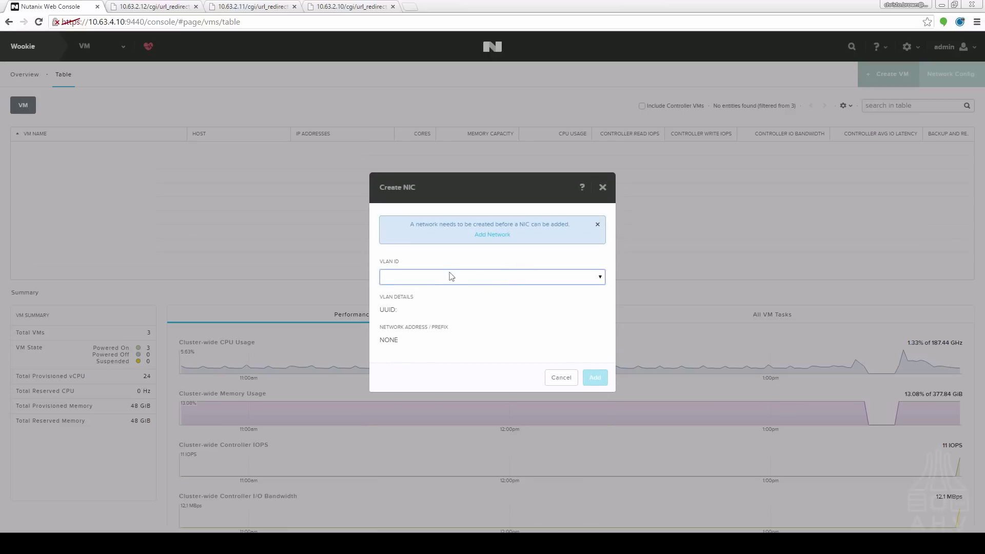
click(486, 237)
- Create the DefaultVLAN network with VLAN ID 0
click(425, 263)
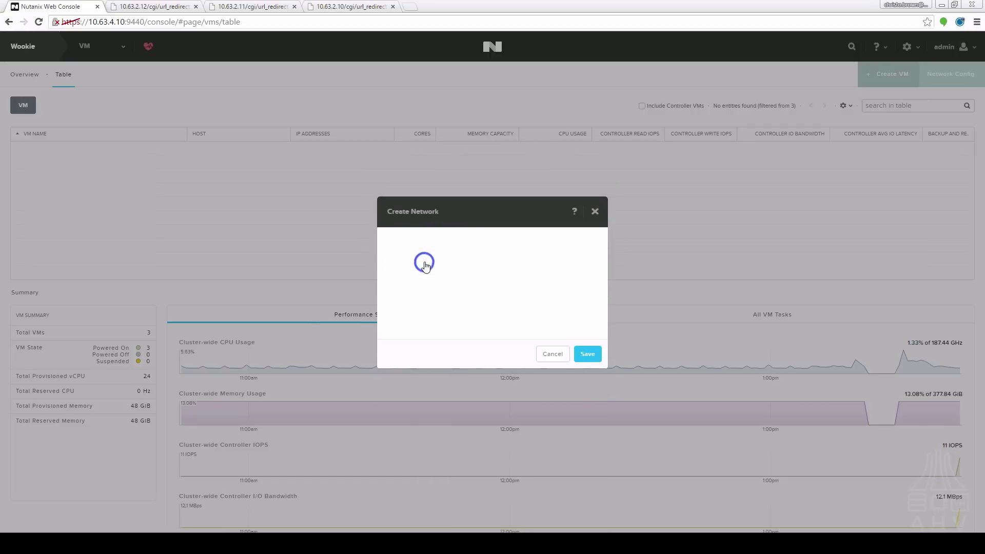
click(440, 261)
text(DefaultVLAN)
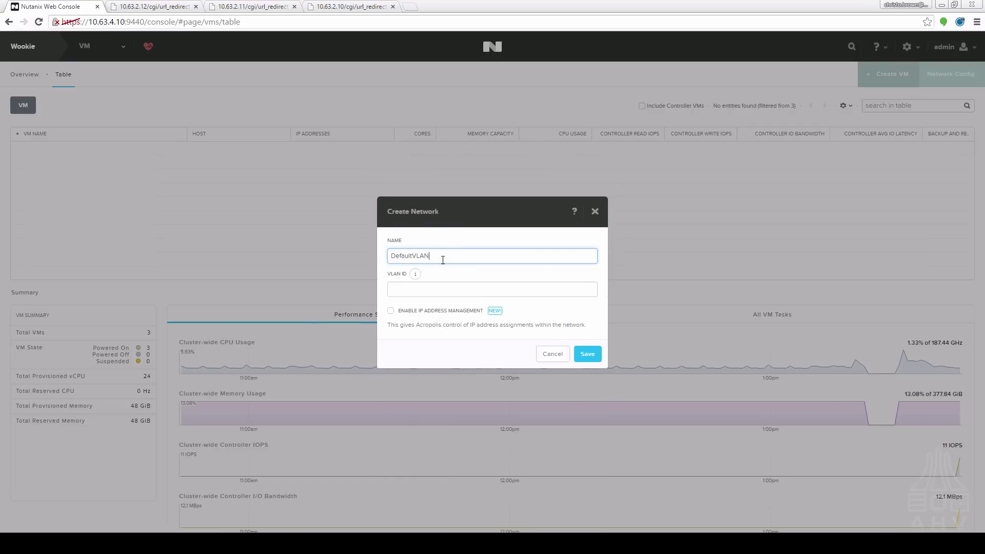
key(Tab)
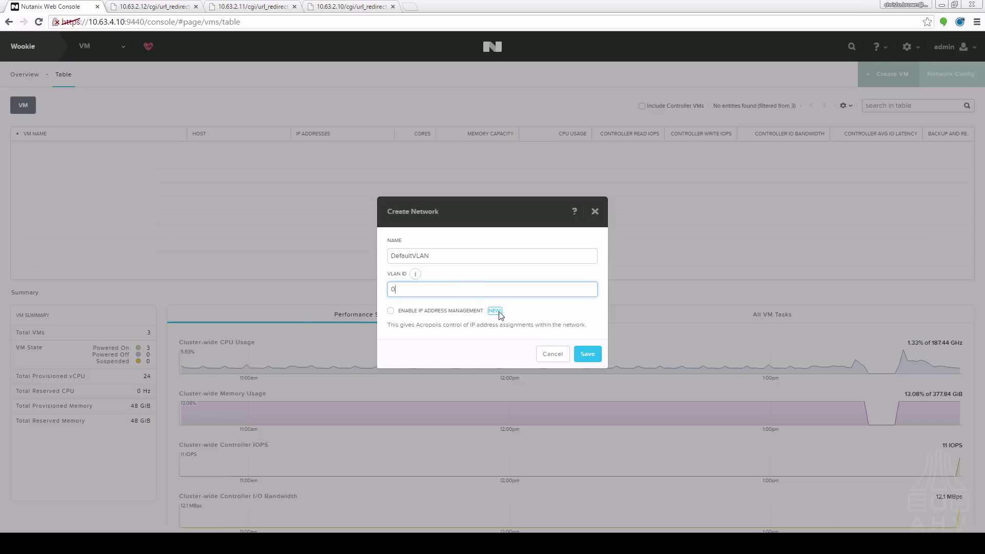
click(585, 354)
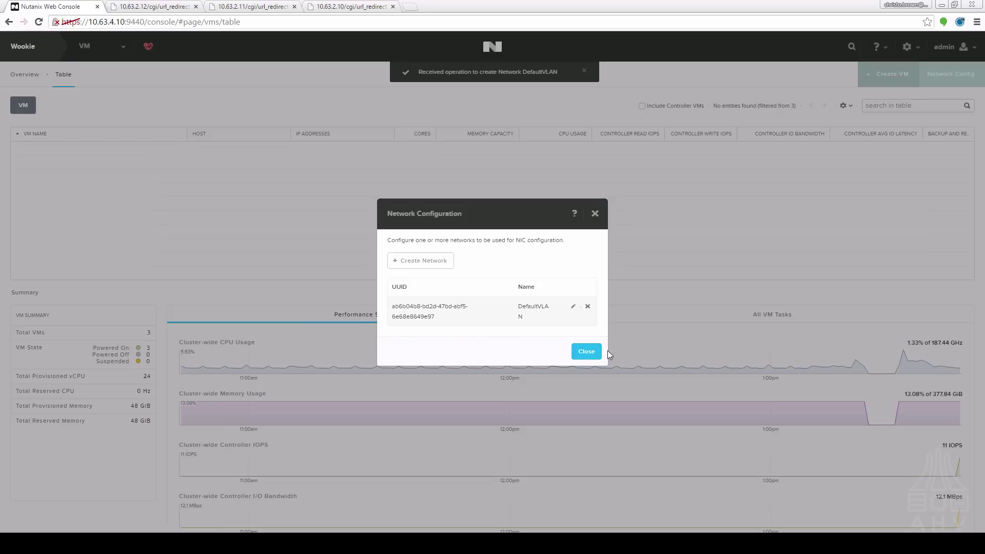
click(592, 351)
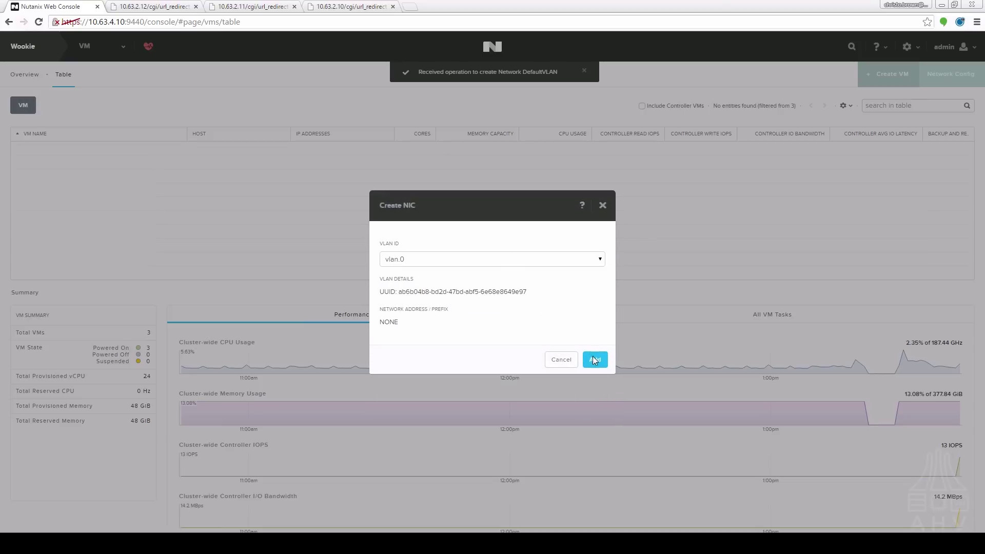
- Add a vlan.0 network adapter and save TestVM
click(594, 360)
scroll(554, 316, up, 5)
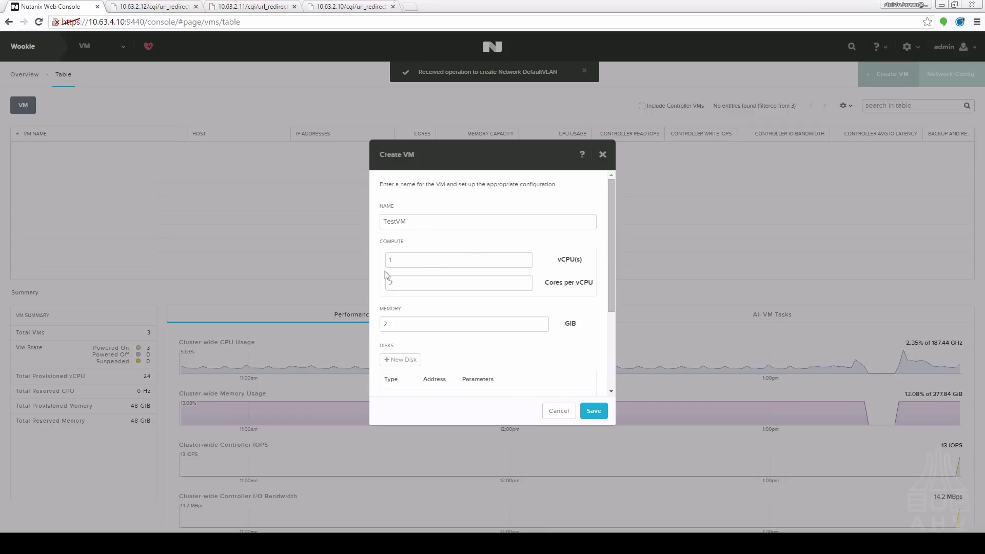
scroll(462, 325, down, 5)
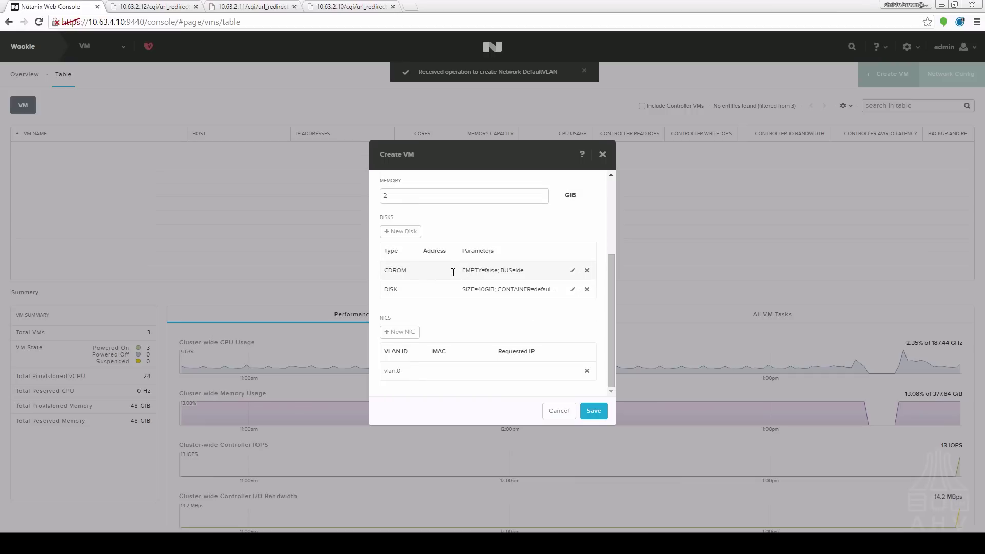
click(591, 404)
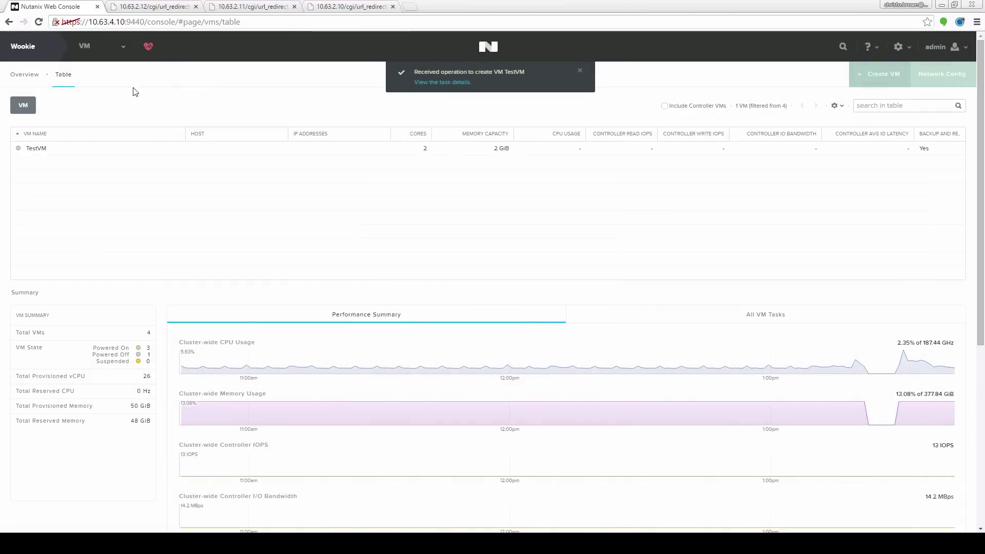
- Select TestVM in the VM table and open Update VM to review its CD-ROM and disk
click(55, 150)
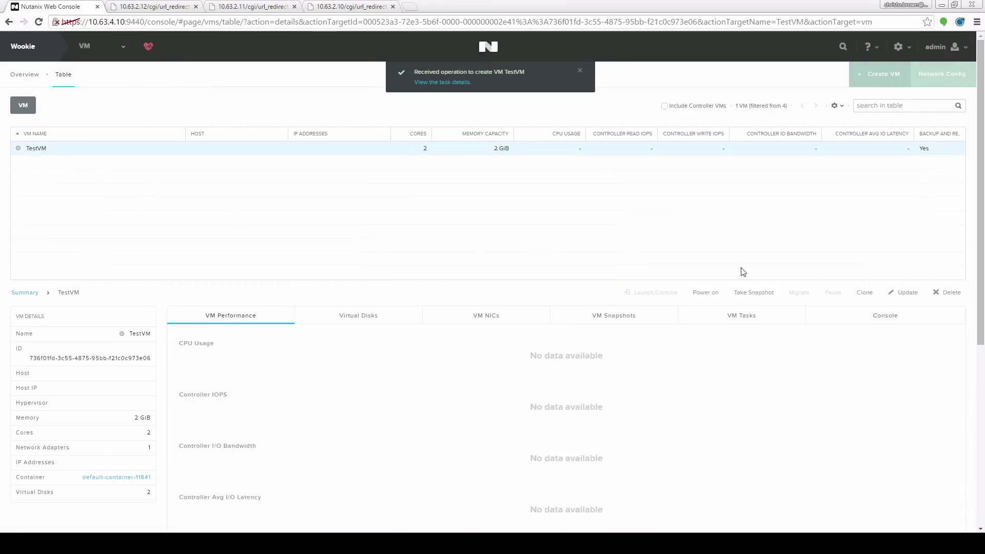
click(904, 294)
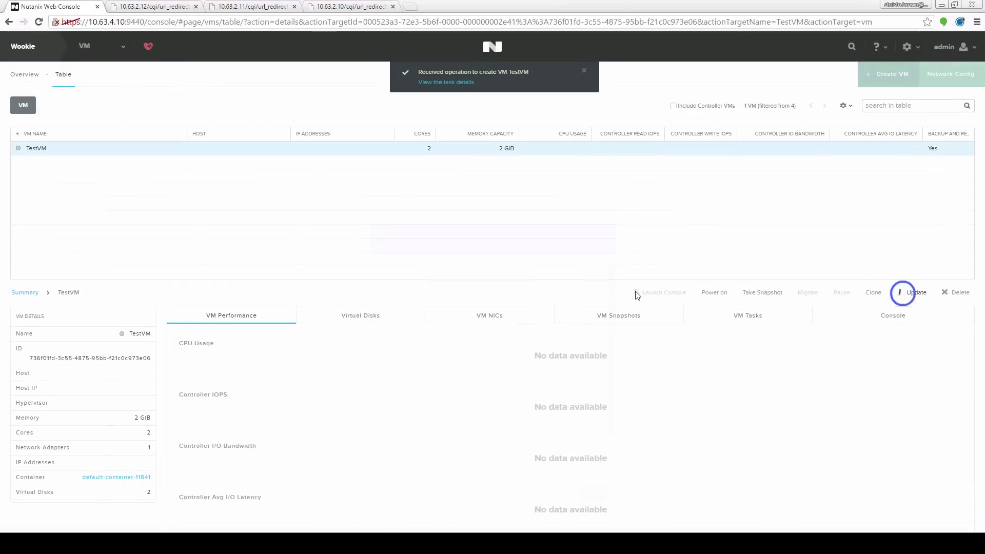
scroll(539, 283, down, 3)
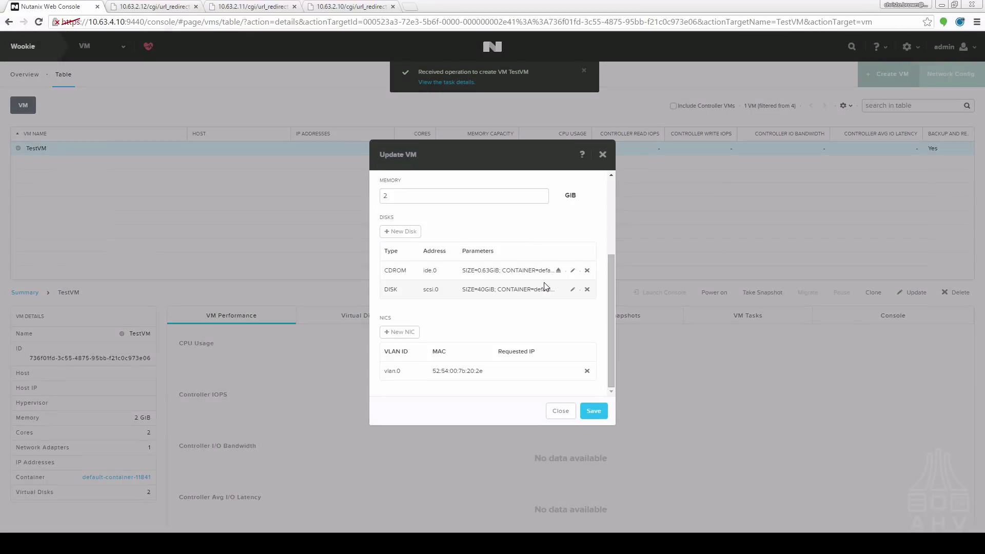